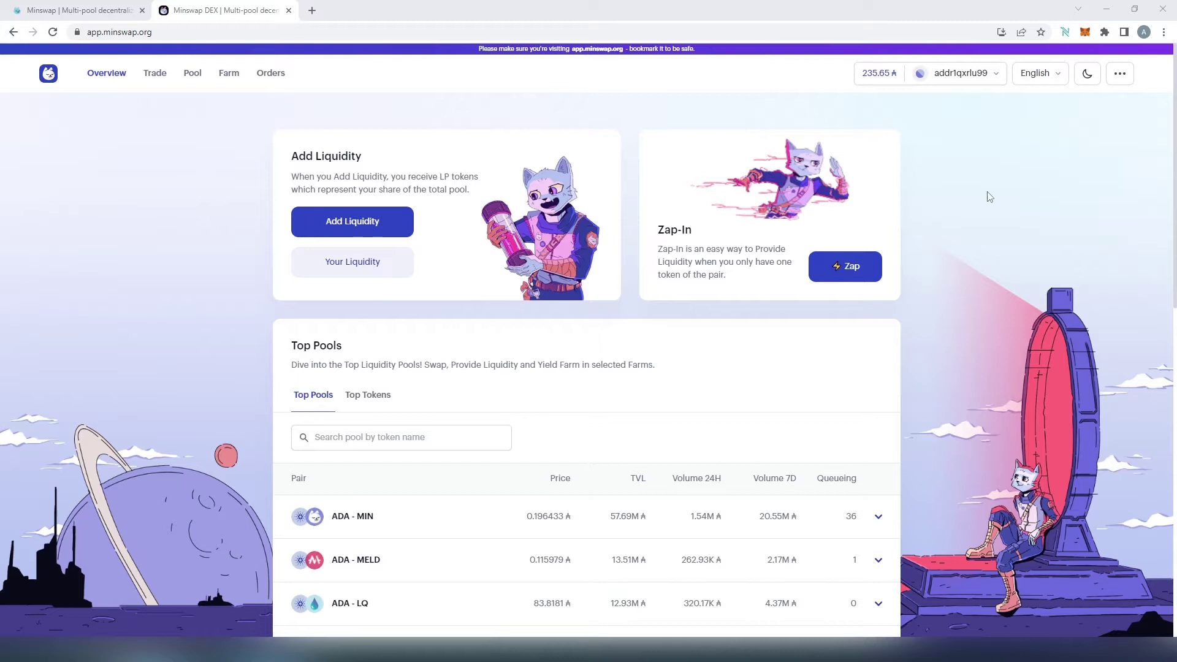
- Show the farm list with the ADA-PAVIA farm card holding 2,695,713 staked LP
left_click(229, 78)
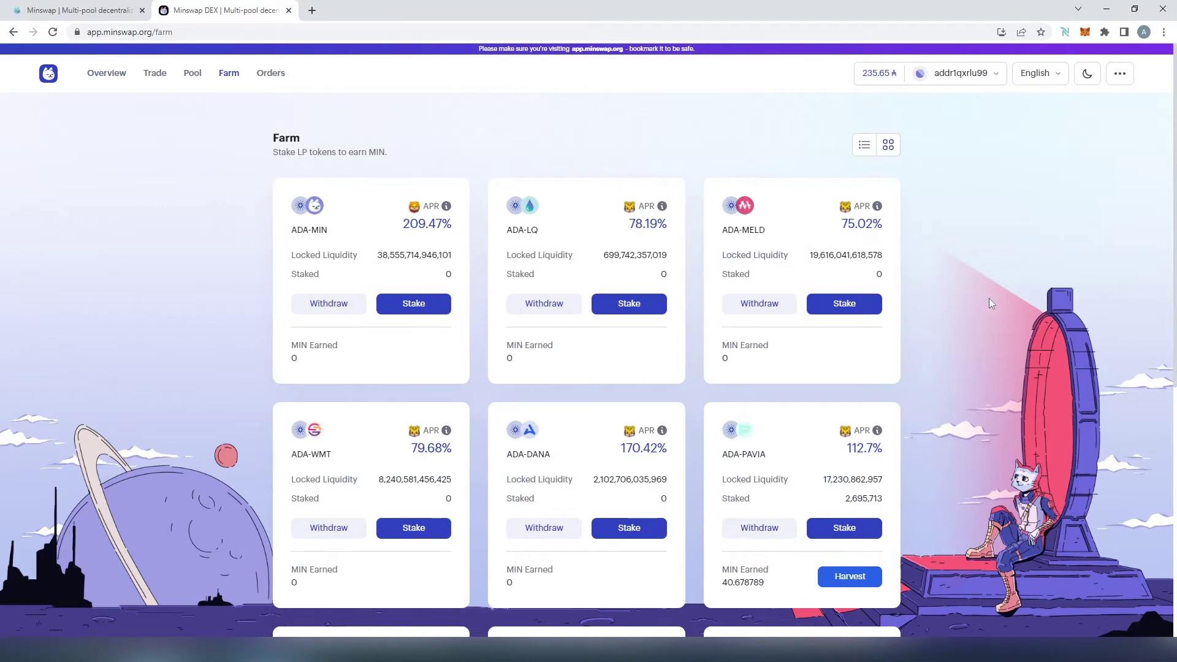
scroll(957, 392, "down", 2)
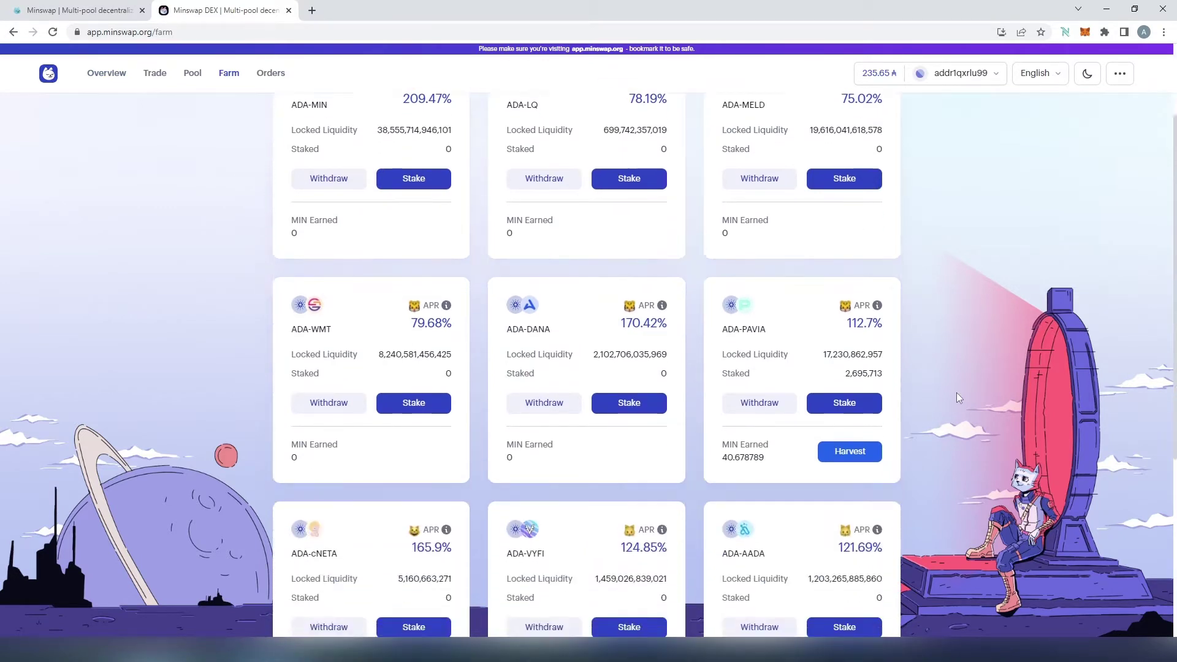
scroll(957, 397, "down", 1)
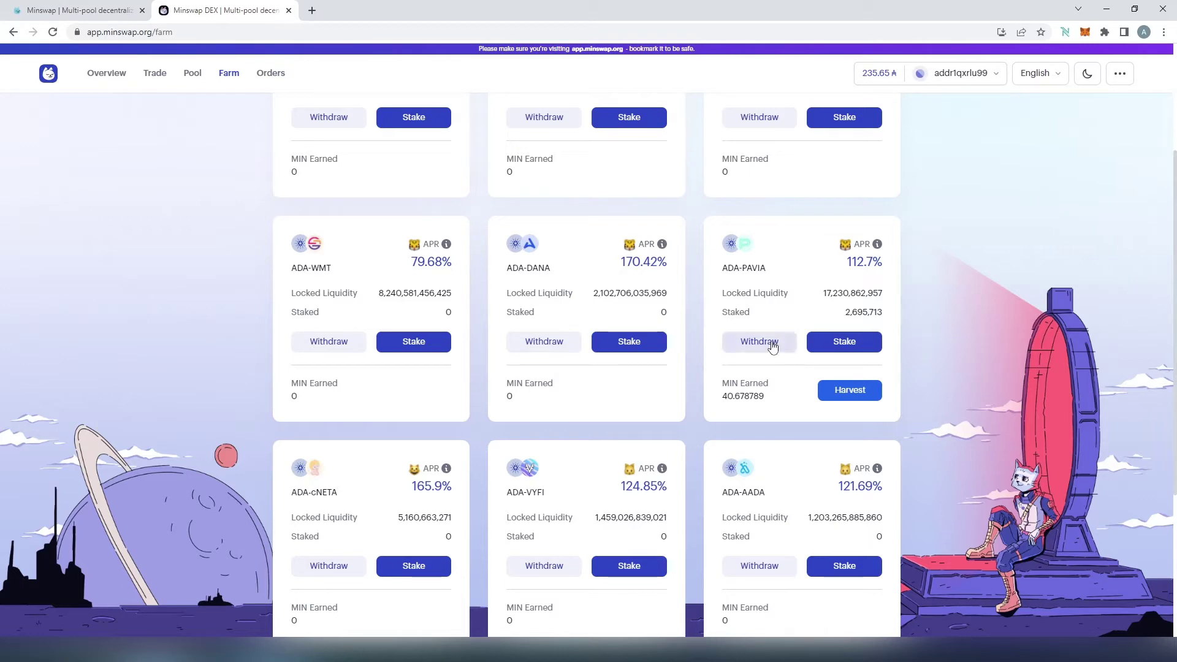
- Withdraw 100% of the staked ADA-PAVIA LP tokens, signing and confirming in Nami
left_click(771, 346)
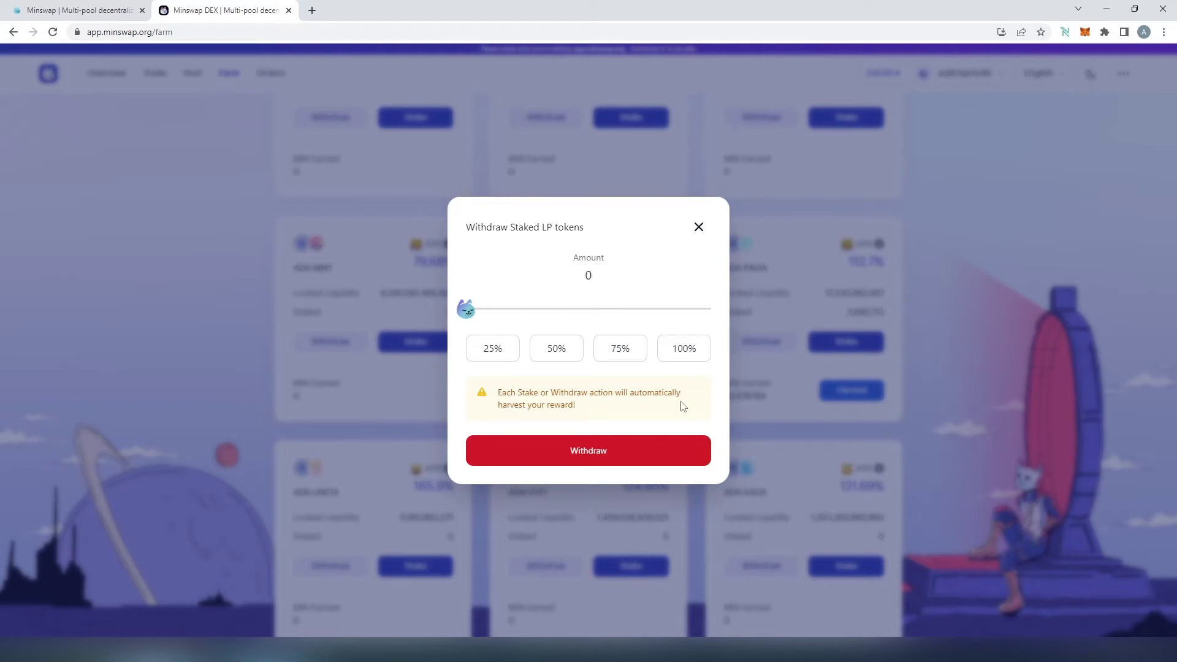
left_click(684, 351)
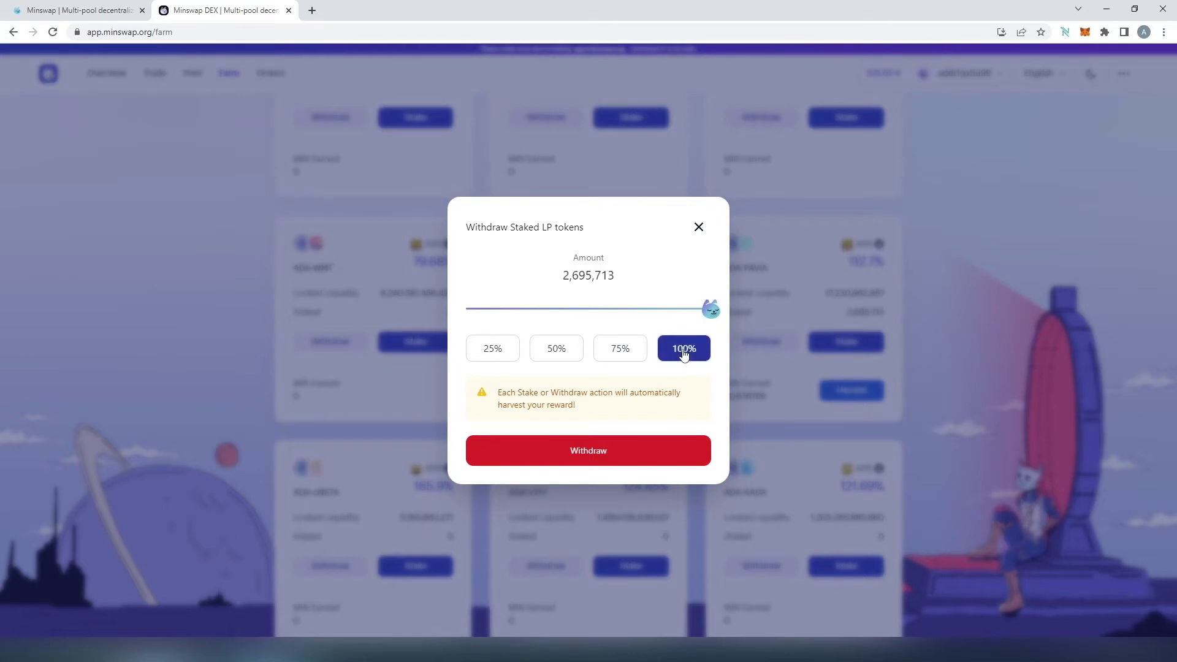
left_click(587, 452)
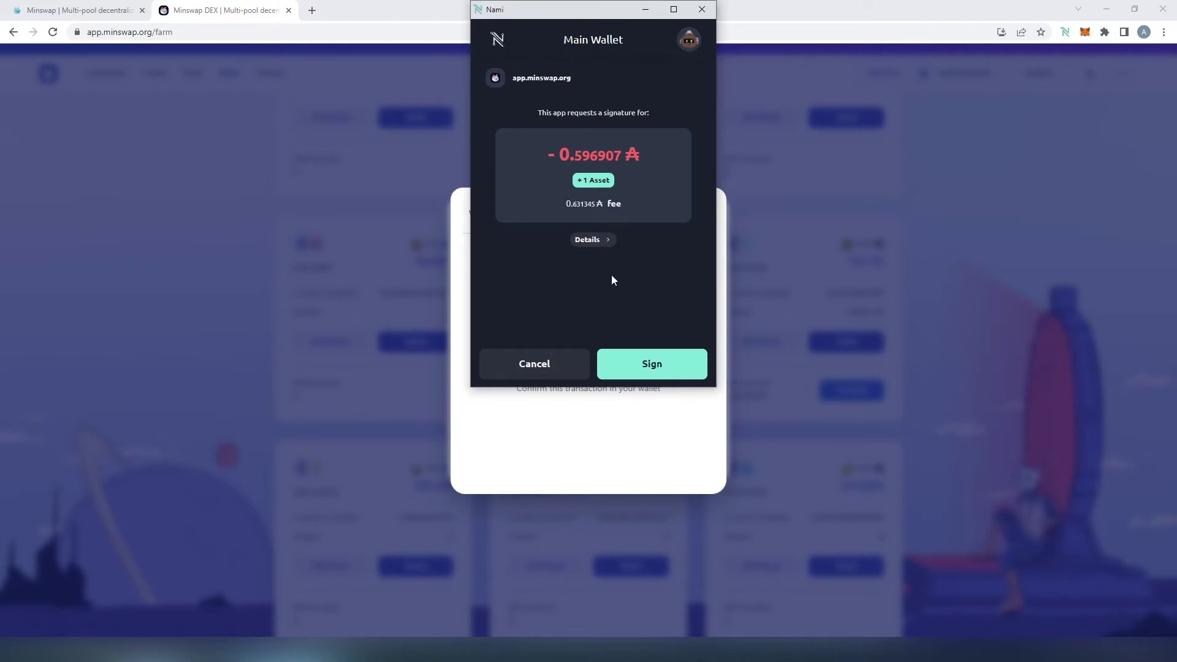
left_click(649, 366)
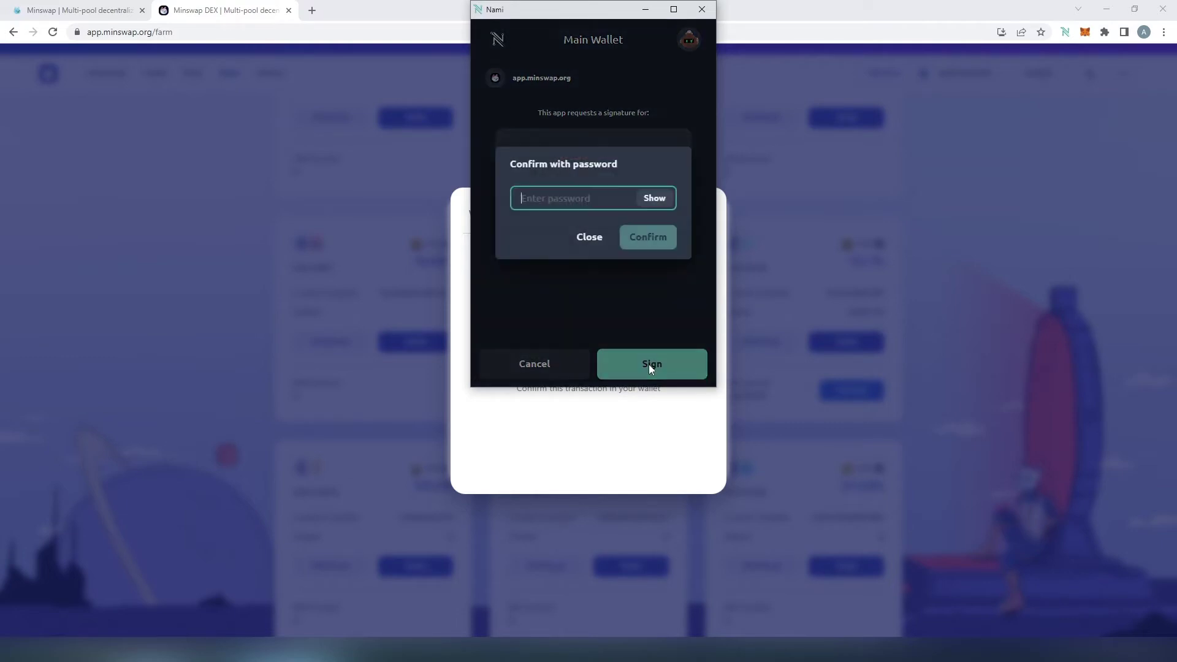
type("•")
type("•••••••")
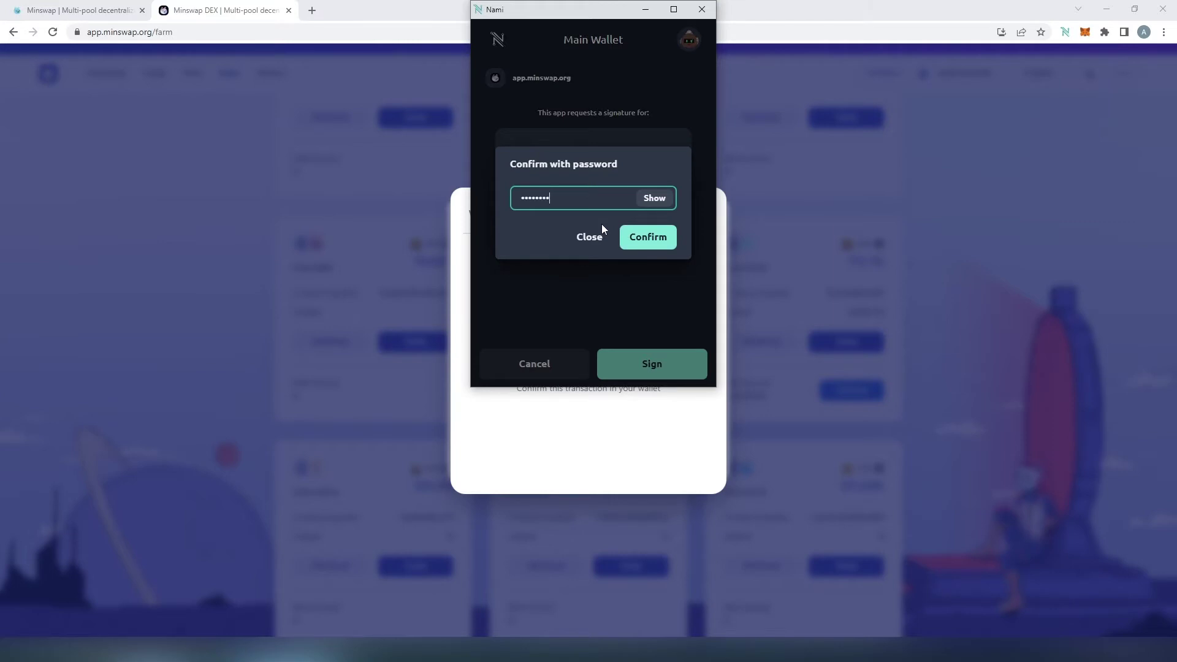
type("••")
left_click(636, 241)
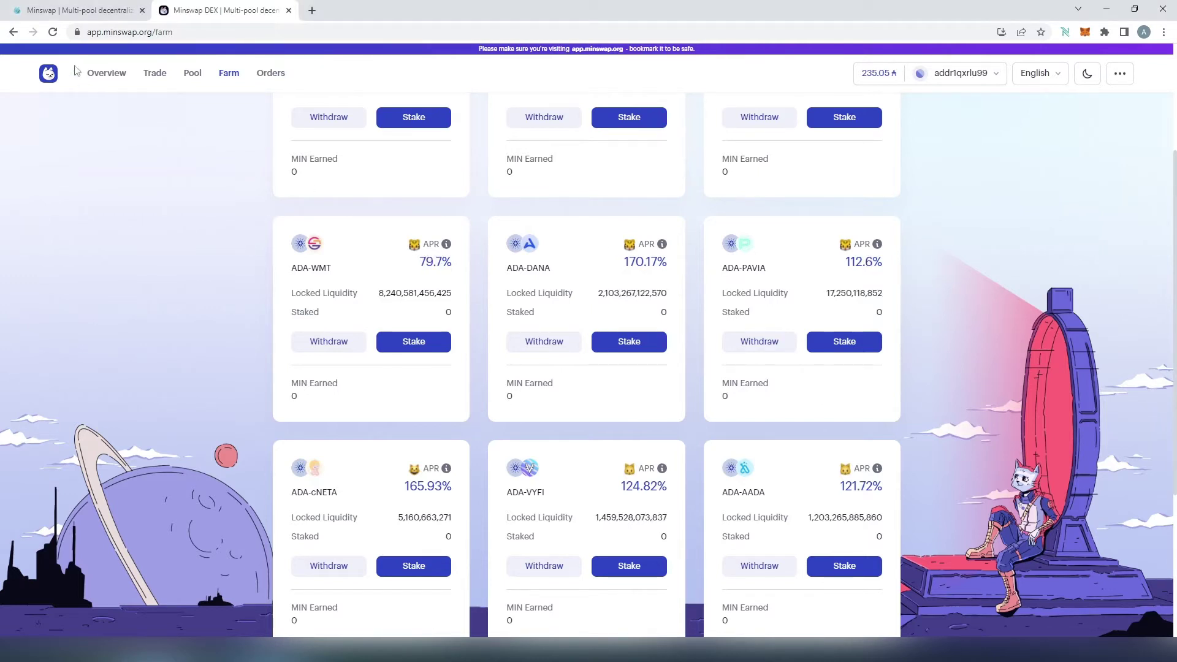
- Refresh balances, check the Nami assets for the returned LP tokens, then go to Overview
left_click(52, 33)
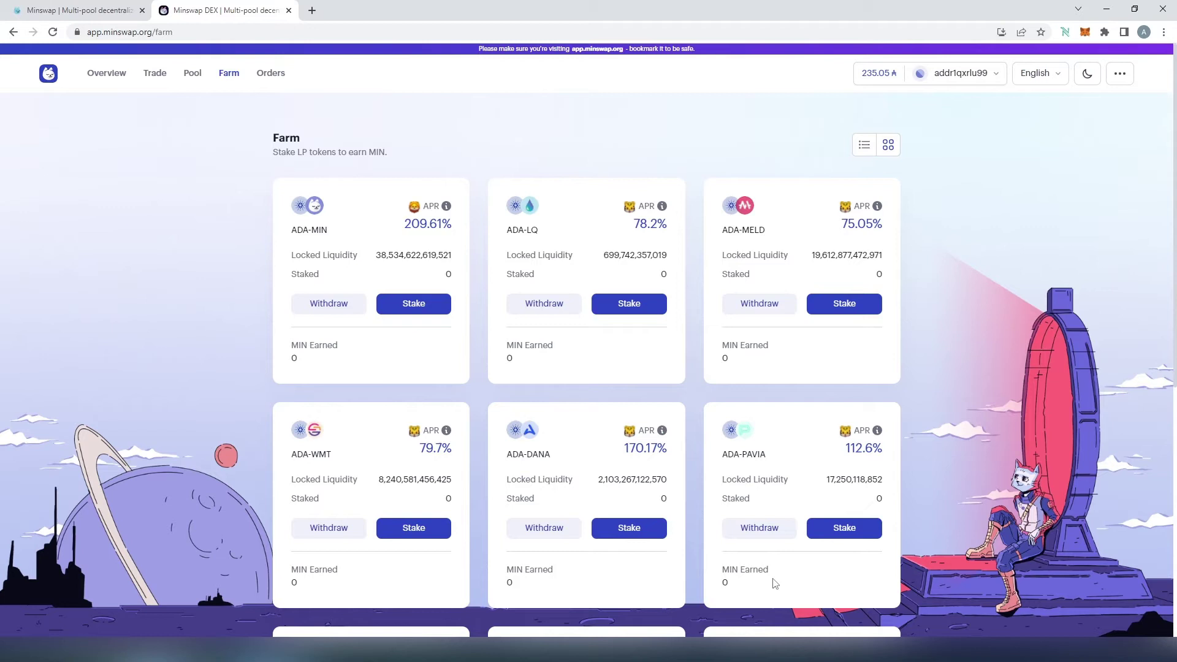
left_click(1066, 32)
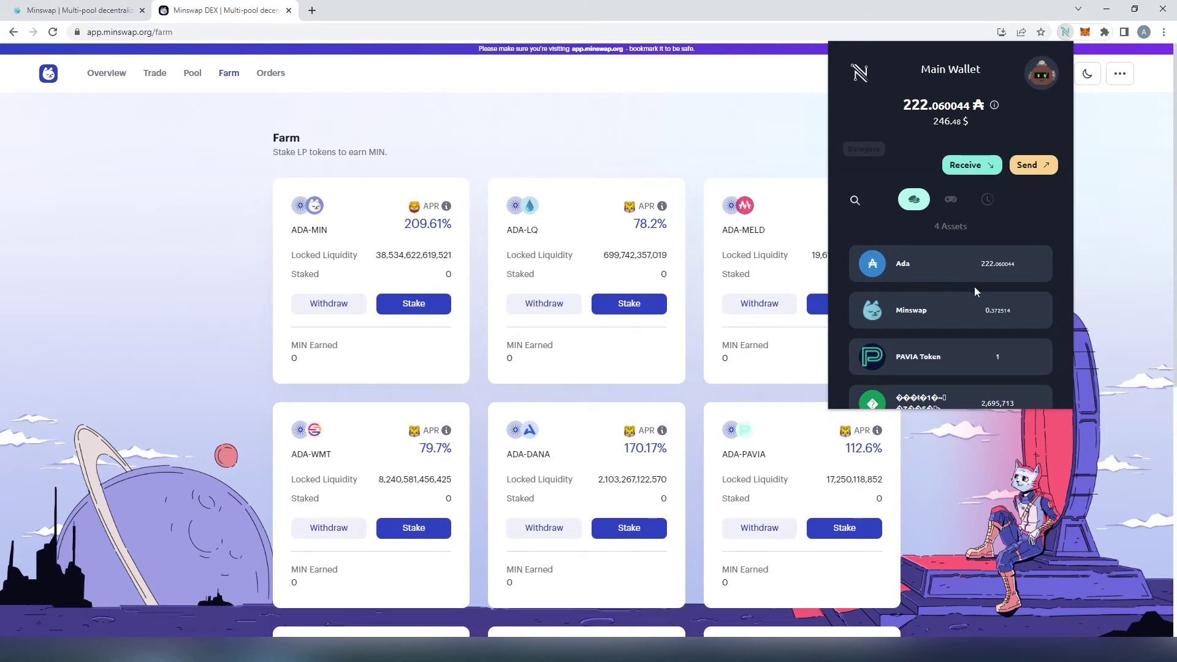
scroll(937, 385, "down", 1)
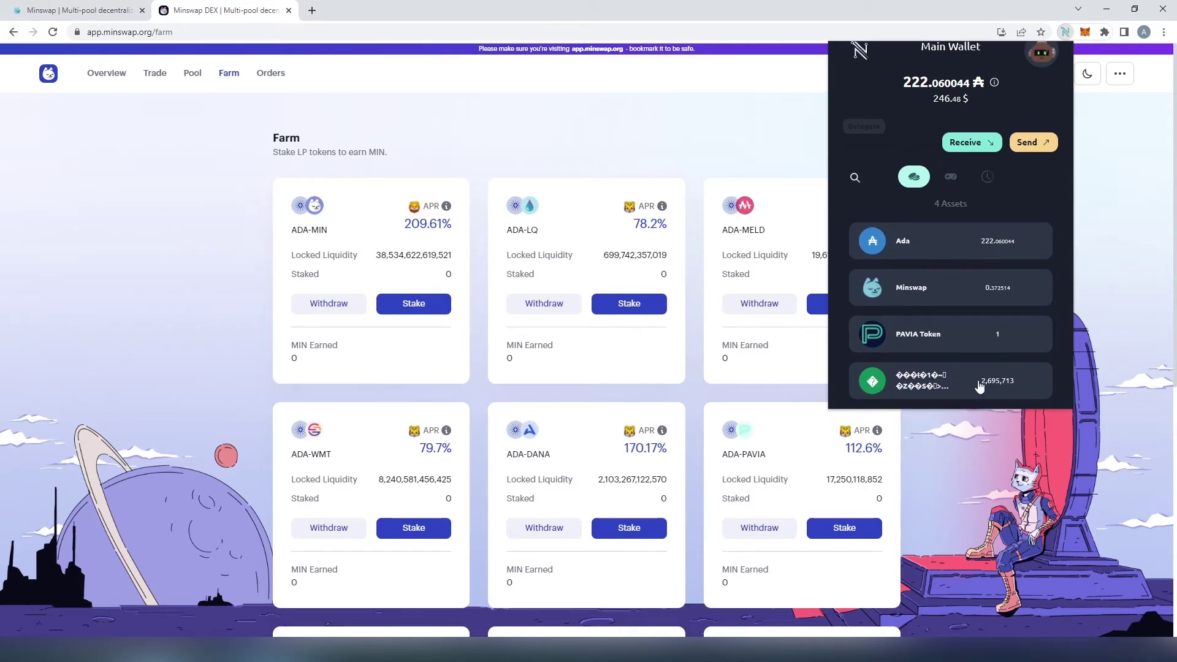
left_click(972, 455)
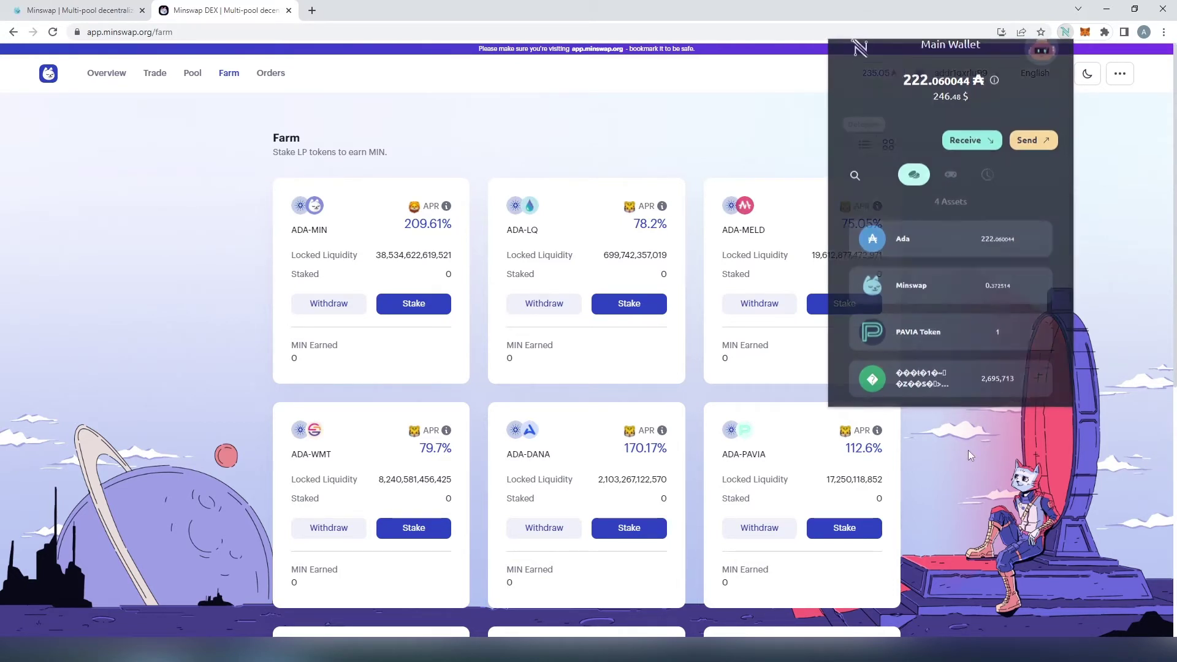
left_click(106, 79)
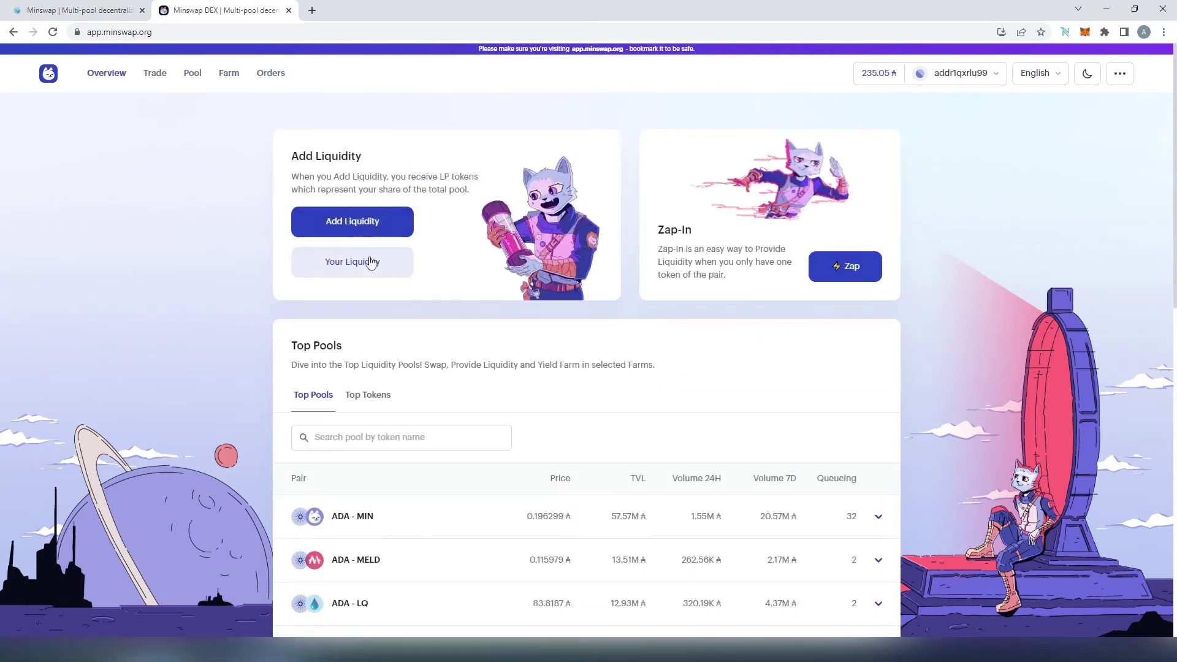
- Expand the ADA-PAVIA LP row under Your Liquidity and choose Remove
left_click(364, 268)
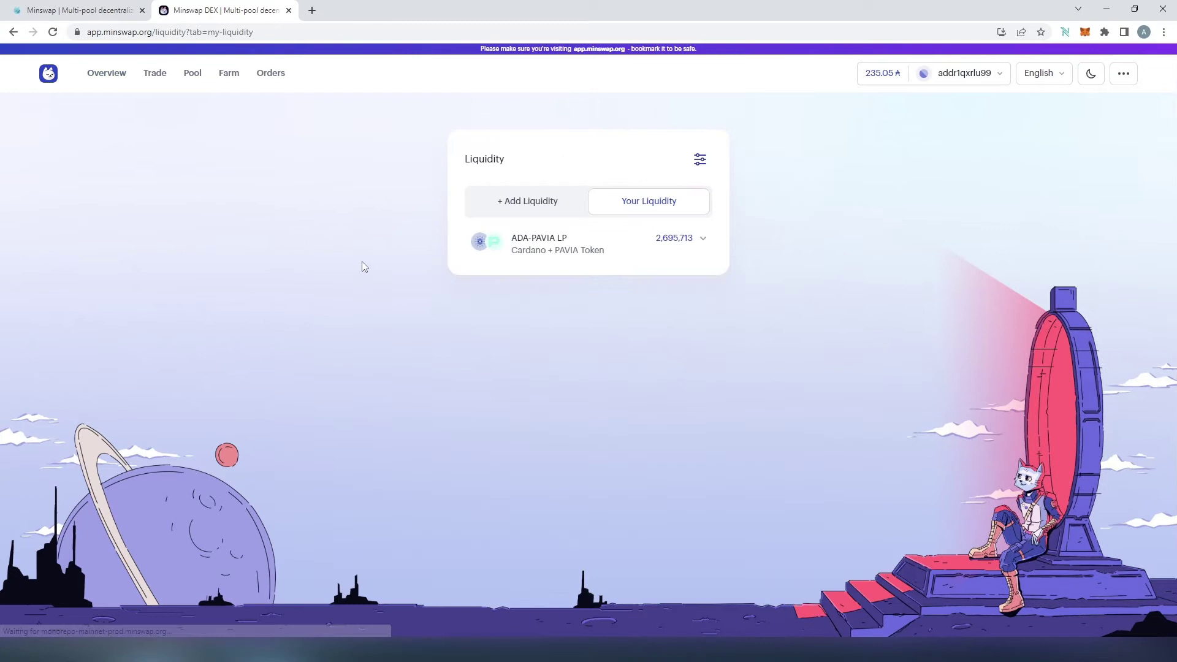
left_click(588, 254)
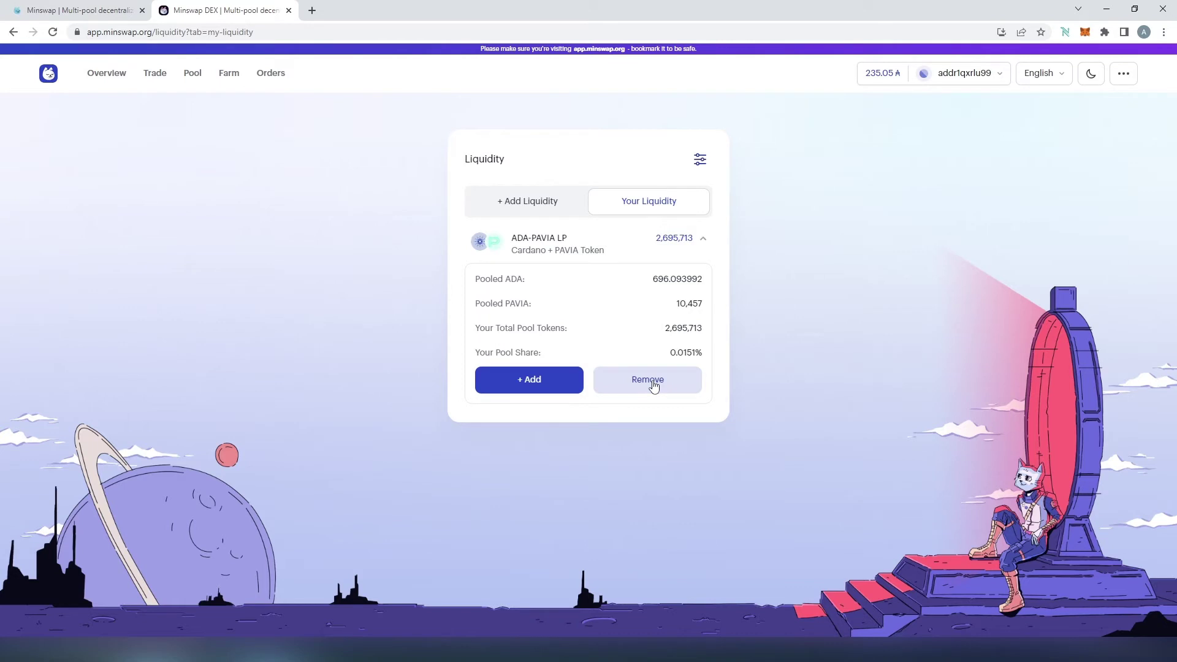
left_click(652, 388)
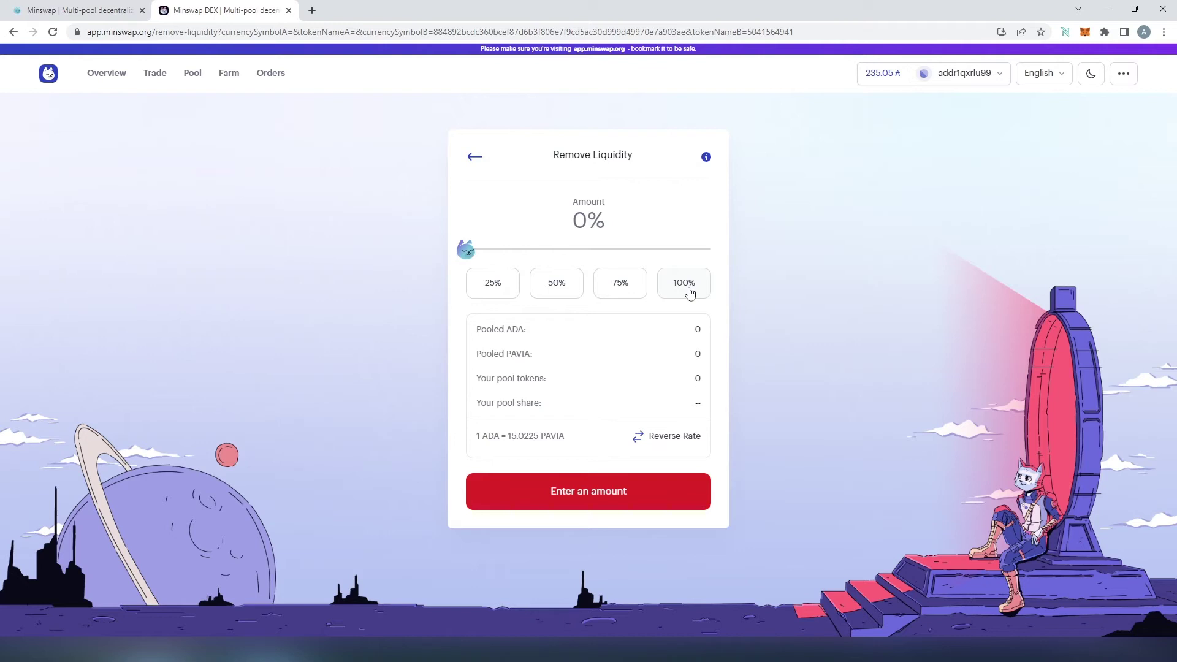
- Remove 100% of ADA-PAVIA liquidity, signing and confirming the transaction in Nami
left_click(690, 293)
left_click(622, 492)
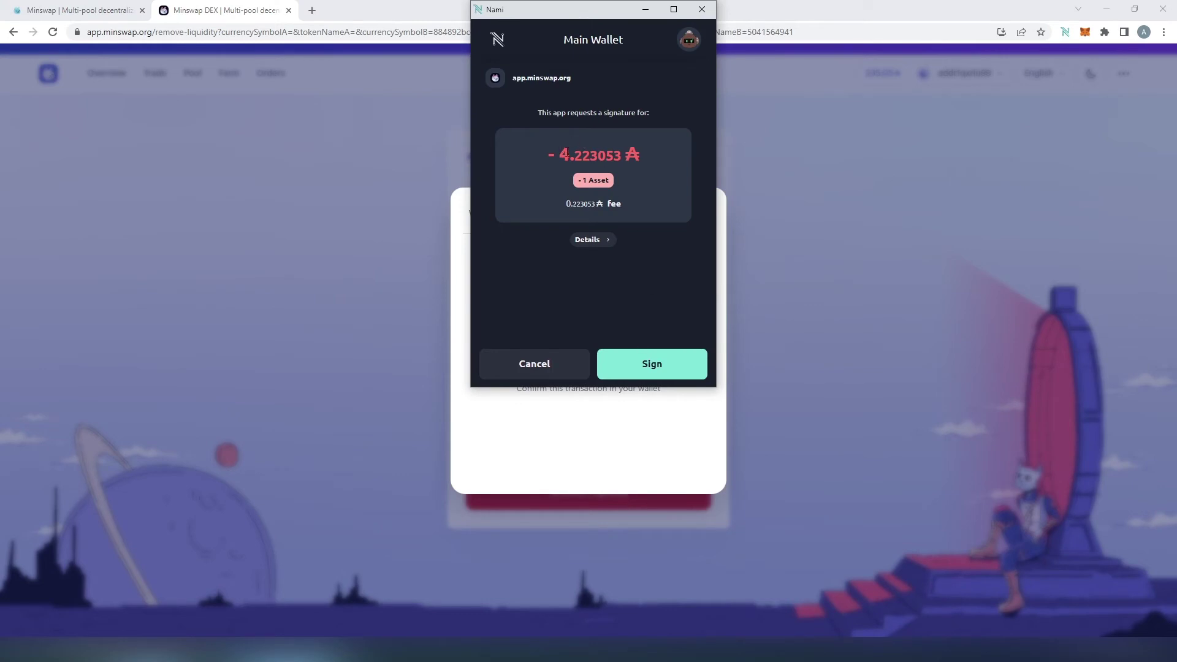
left_click(655, 364)
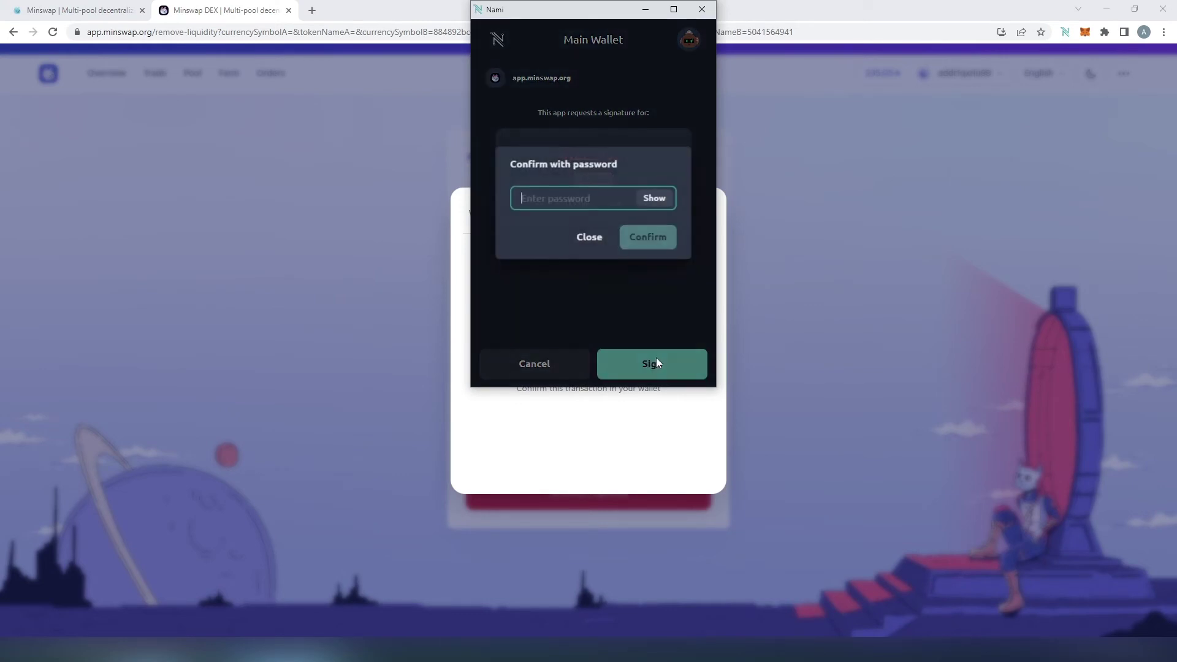
type("*")
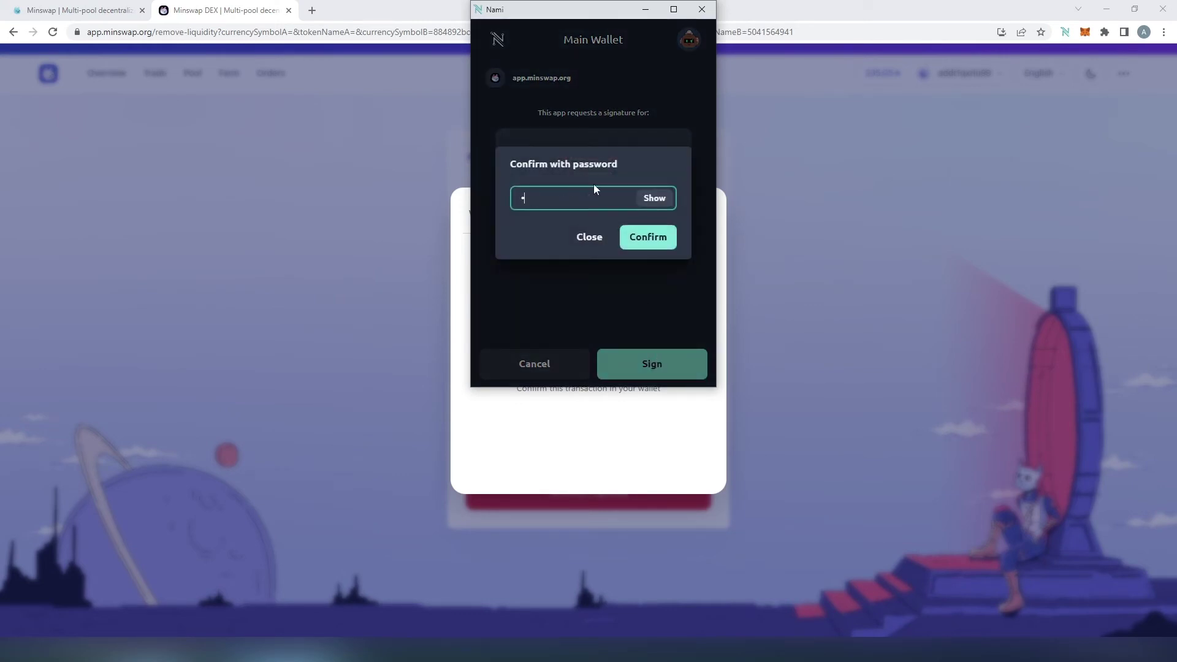
type("*******")
left_click(654, 241)
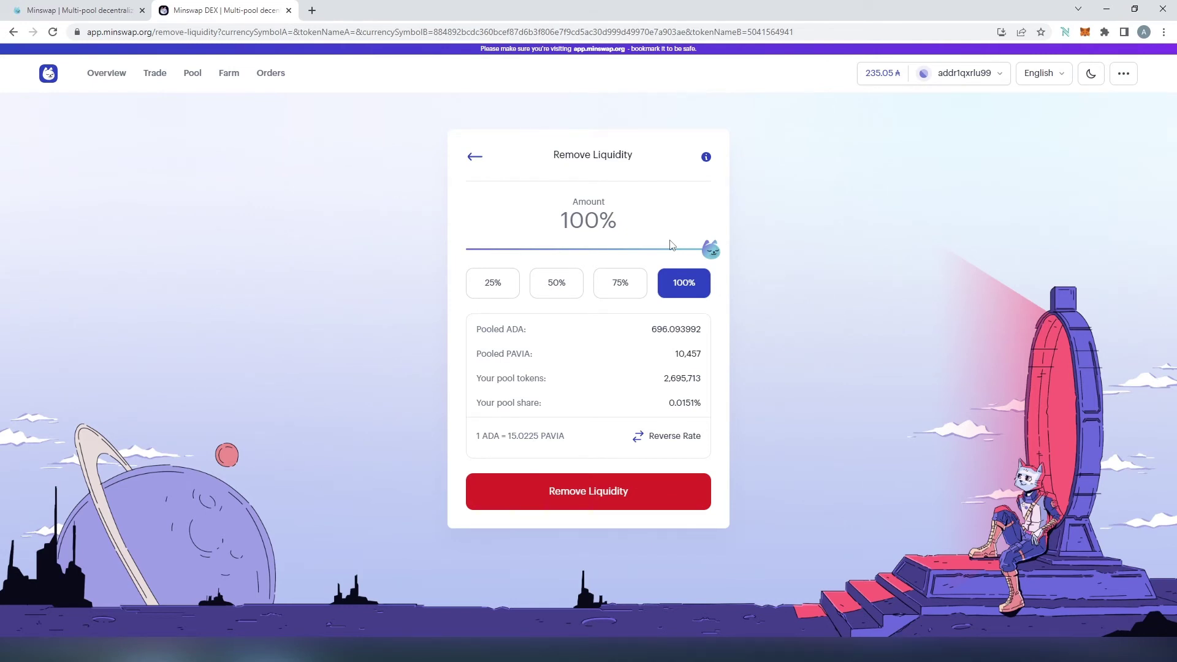
- Refresh the Orders list until the ADA-PAVIA withdraw order shows Complete
left_click(276, 78)
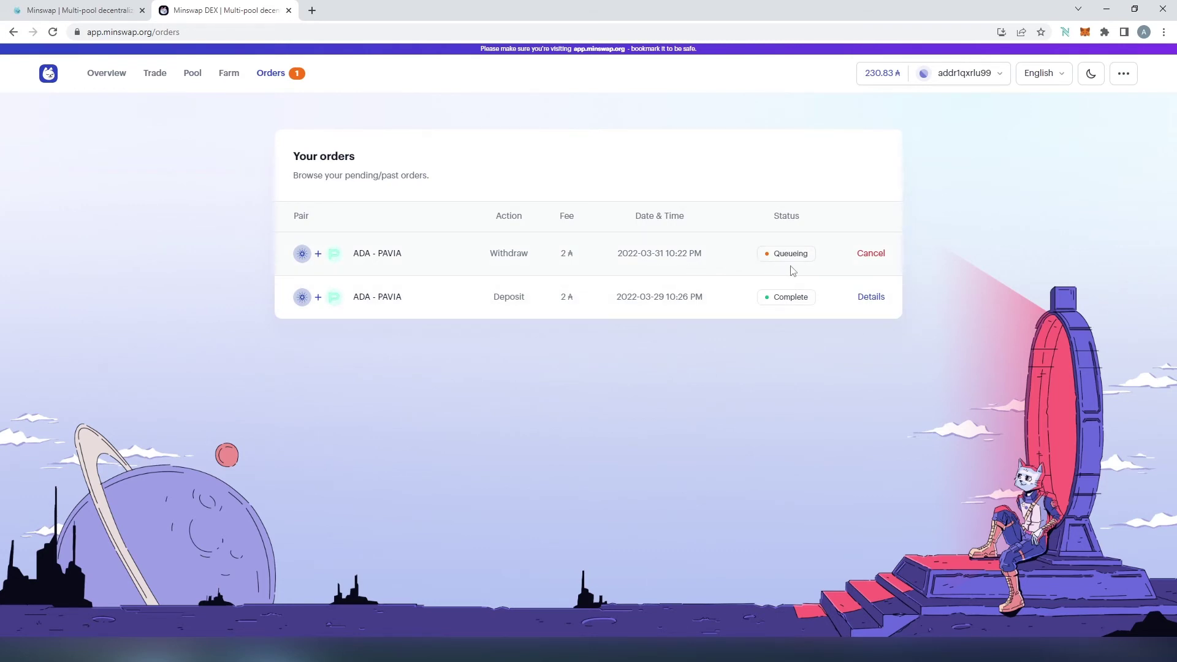
key("F5")
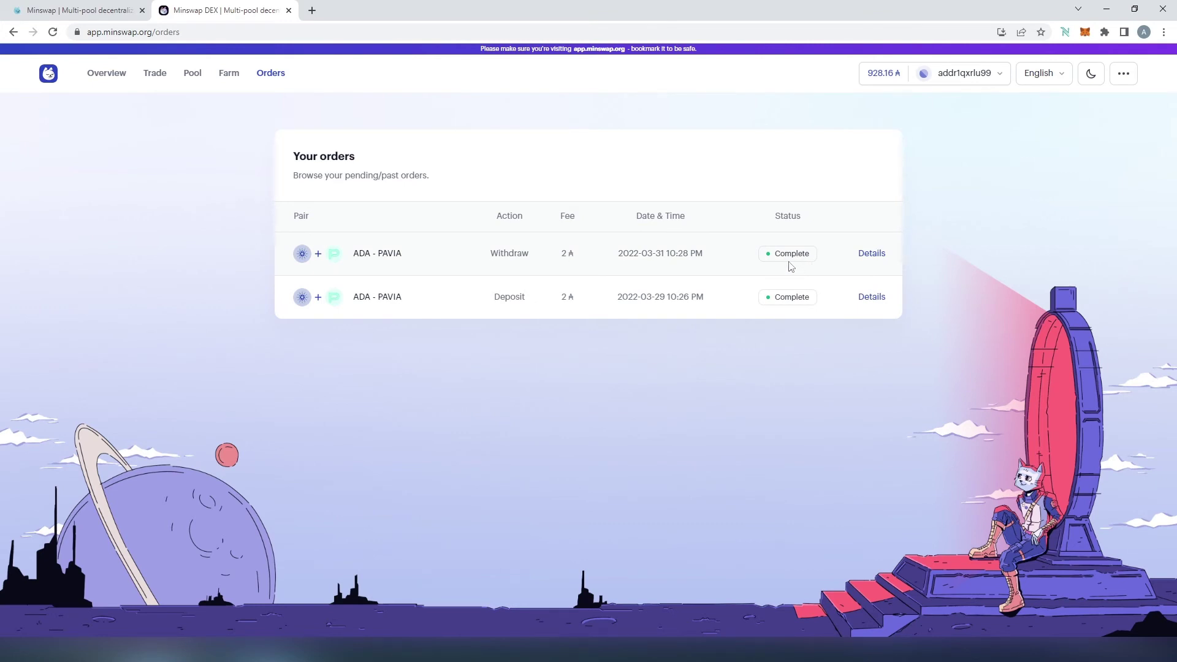
- View Nami wallet assets showing 915.477502 ADA and 10,469 PAVIA returned
left_click(1064, 33)
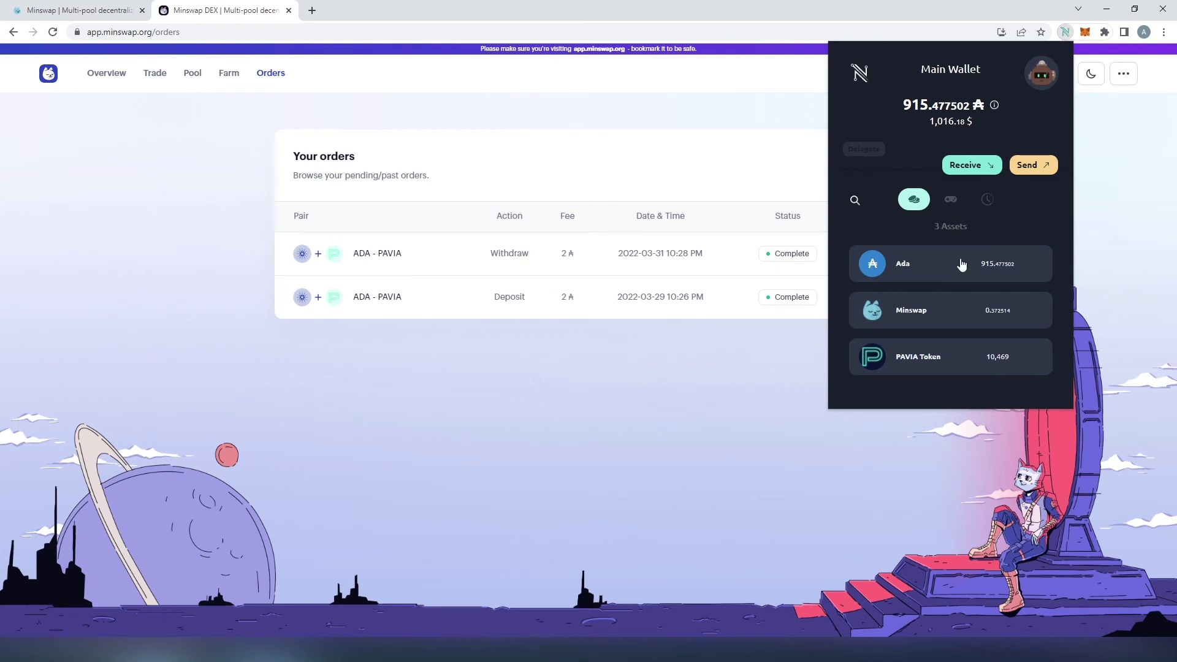